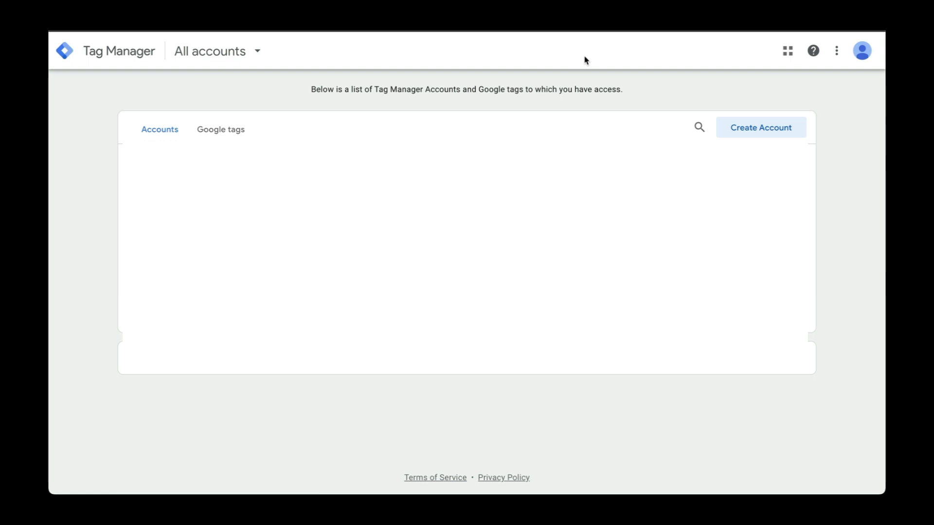
# Step: Set up a new account named Cabin Promos with a container named cabinpromos.com targeting the Web platform
pyautogui.click(768, 129)
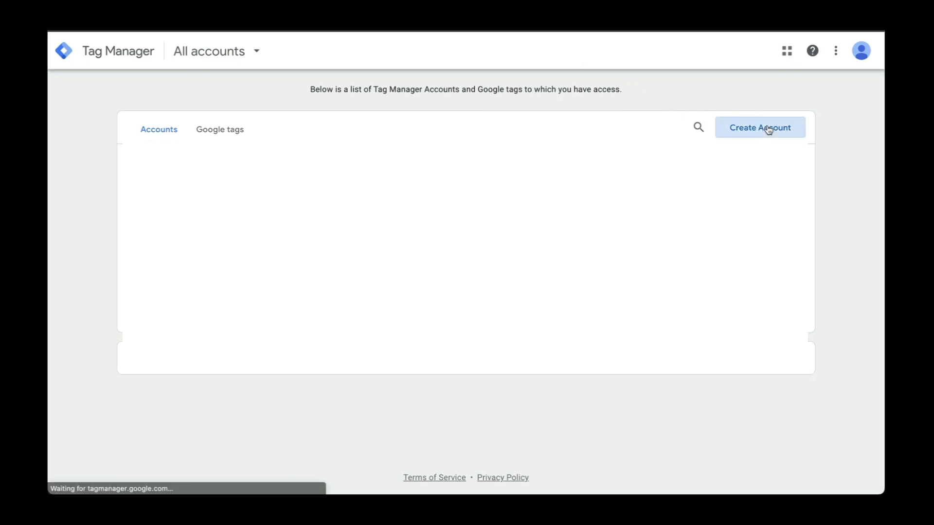
pyautogui.write('Cabin Promos')
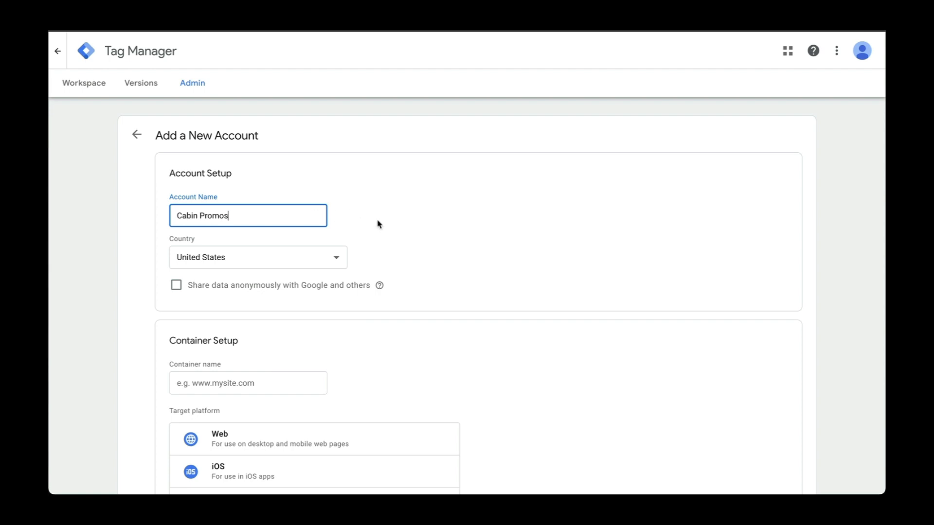
pyautogui.scroll(-5, 223, 199)
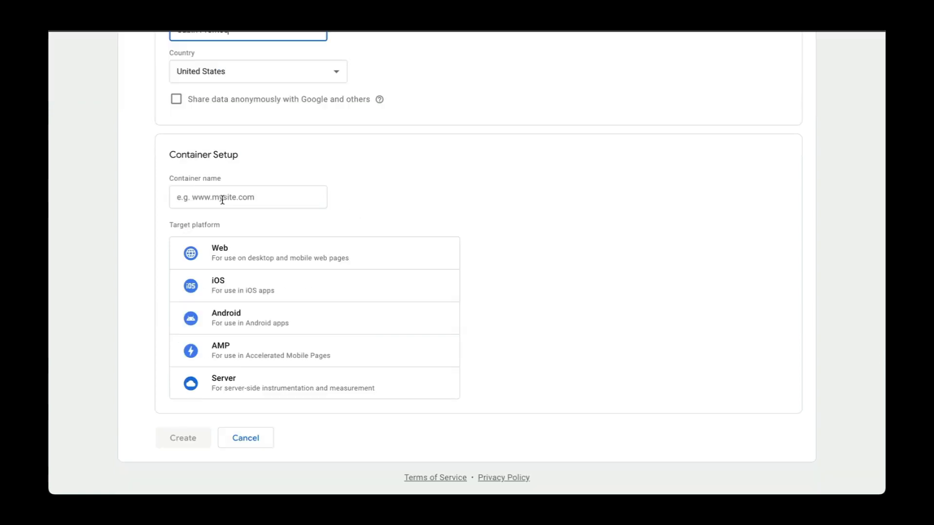
pyautogui.click(222, 200)
pyautogui.write('cabin')
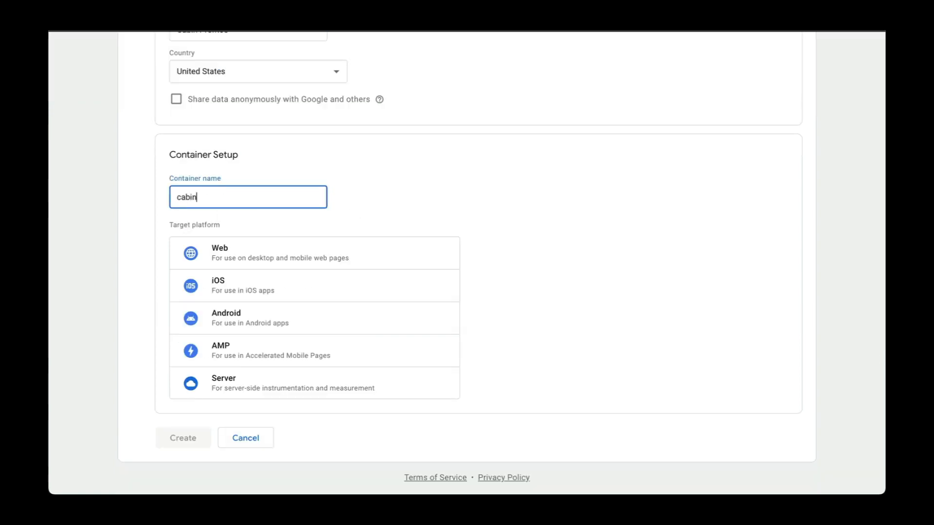
pyautogui.write('promos.com')
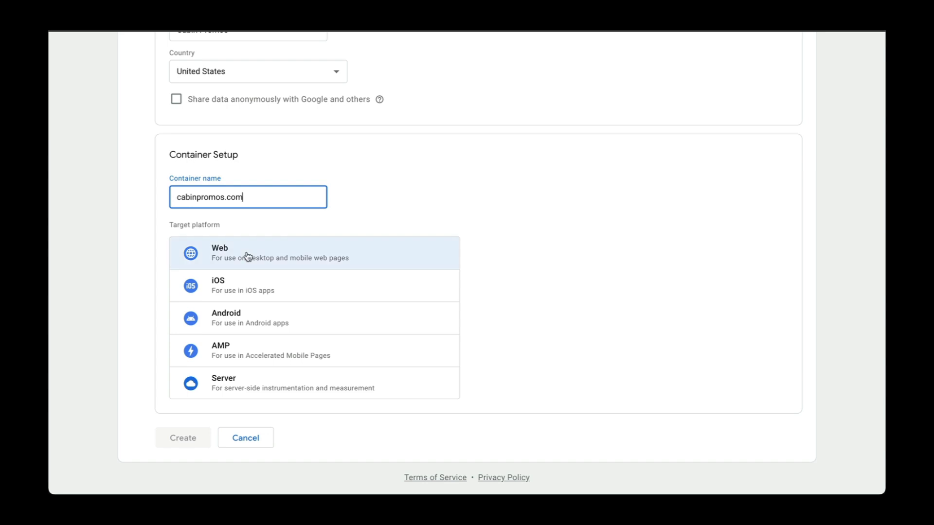
pyautogui.click(248, 256)
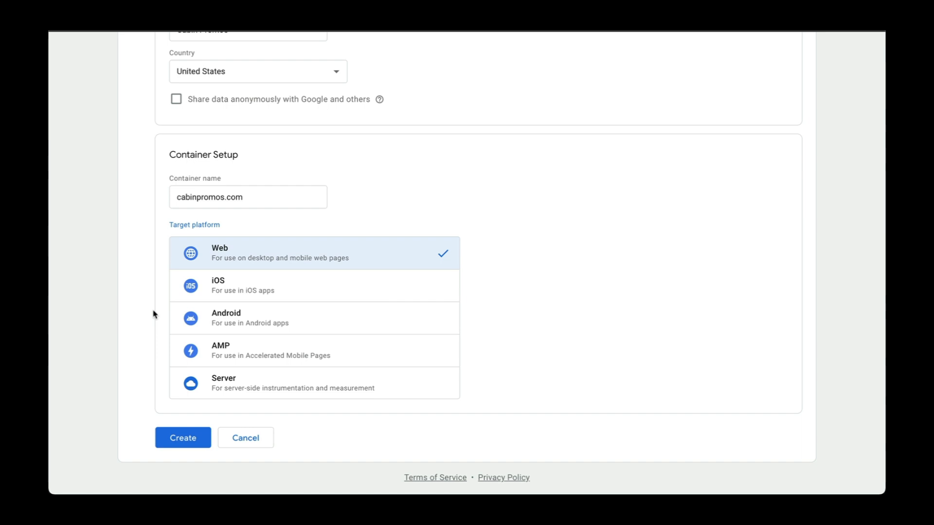
# Step: Create the account and container, accepting the Google Tag Manager Terms of Service Agreement
pyautogui.click(191, 443)
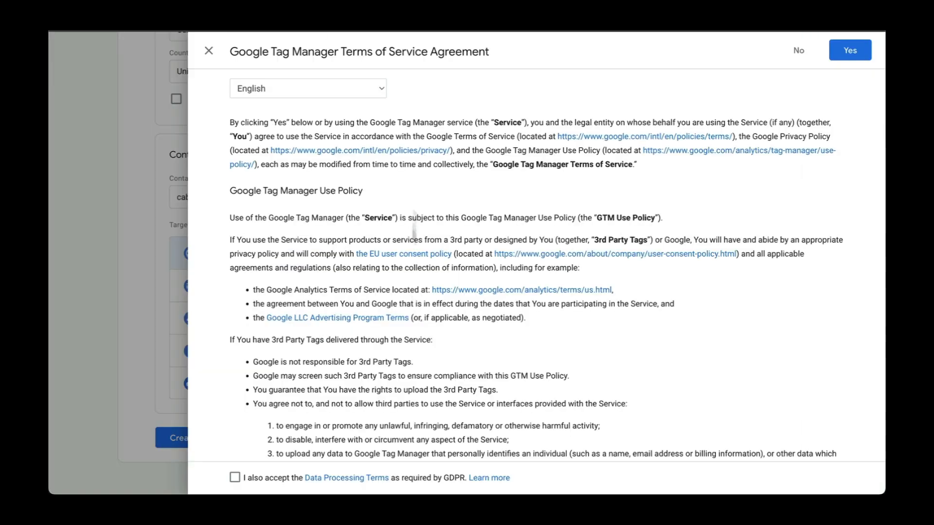
pyautogui.scroll(-10, 371, 267)
pyautogui.click(851, 55)
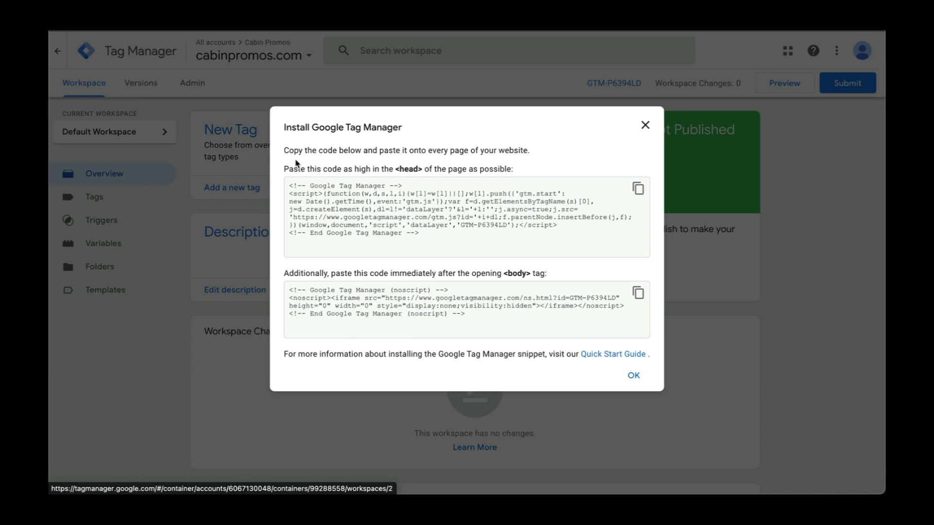
# Step: Copy the head snippet and paste it into the <head> section of the custom code settings in the cabinpromos.com website builder
pyautogui.click(638, 188)
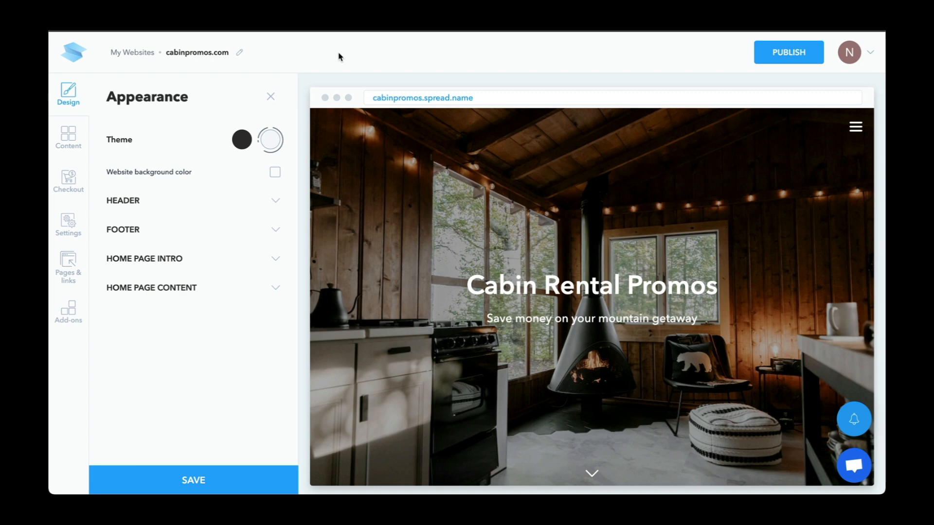
pyautogui.click(68, 225)
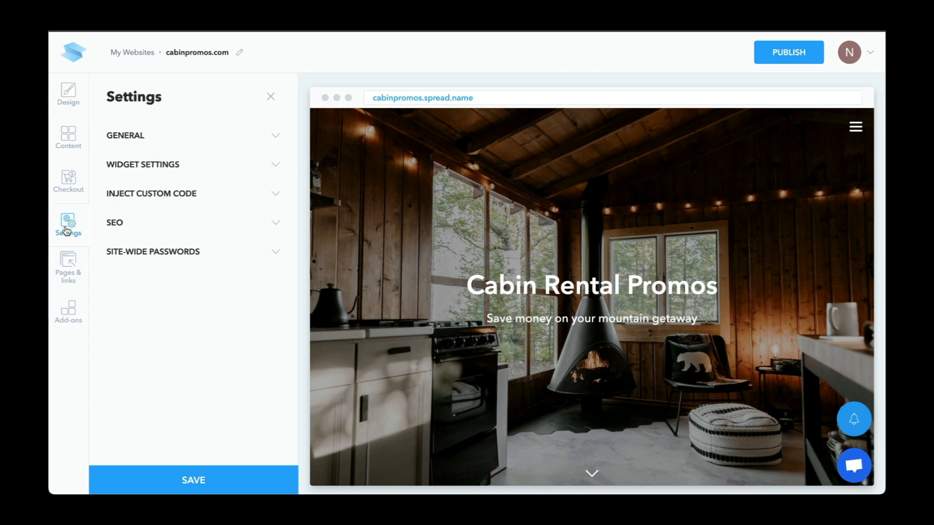
pyautogui.click(209, 194)
pyautogui.click(146, 291)
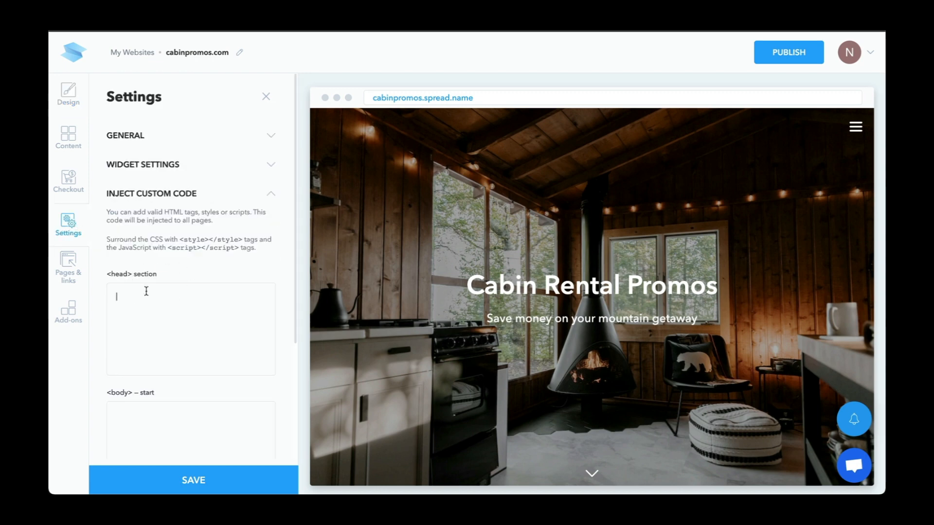
pyautogui.hotkey('ctrl', 'v')
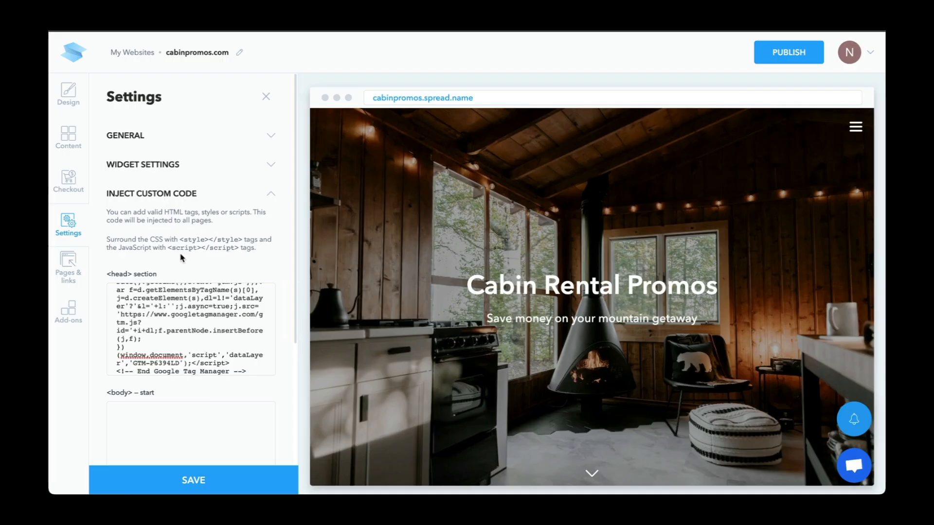
# Step: Paste the Google Tag Manager noscript snippet into the <body> start code section and save the website settings
pyautogui.scroll(-1, 92, 362)
pyautogui.scroll(-3, 92, 362)
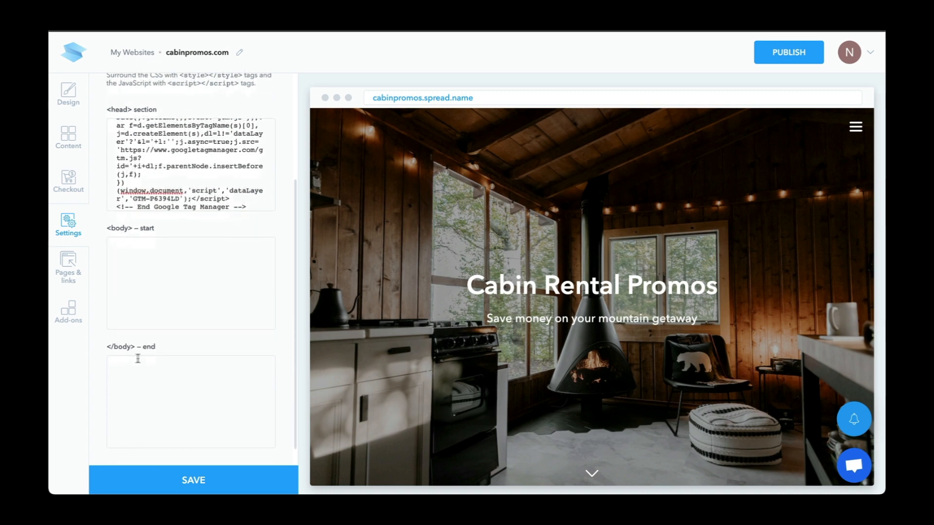
pyautogui.scroll(-1, 98, 348)
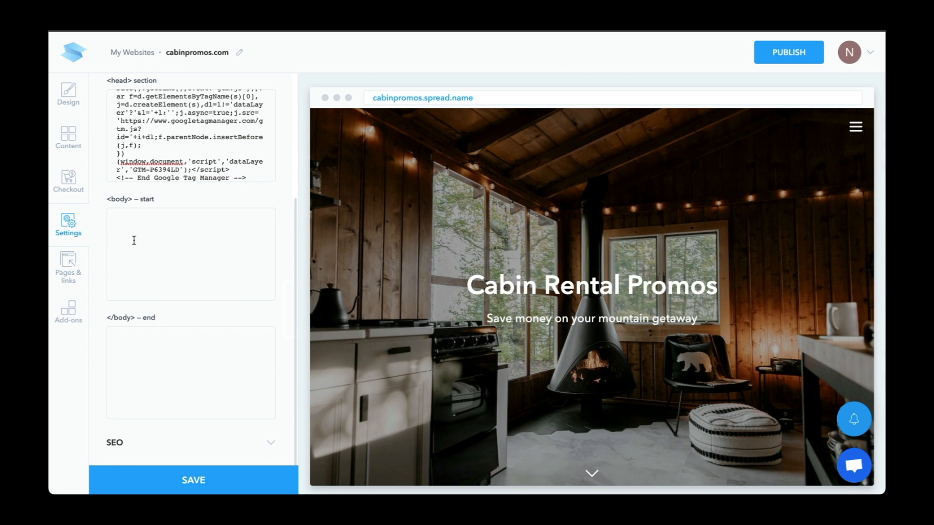
pyautogui.hotkey('ctrl', 'v')
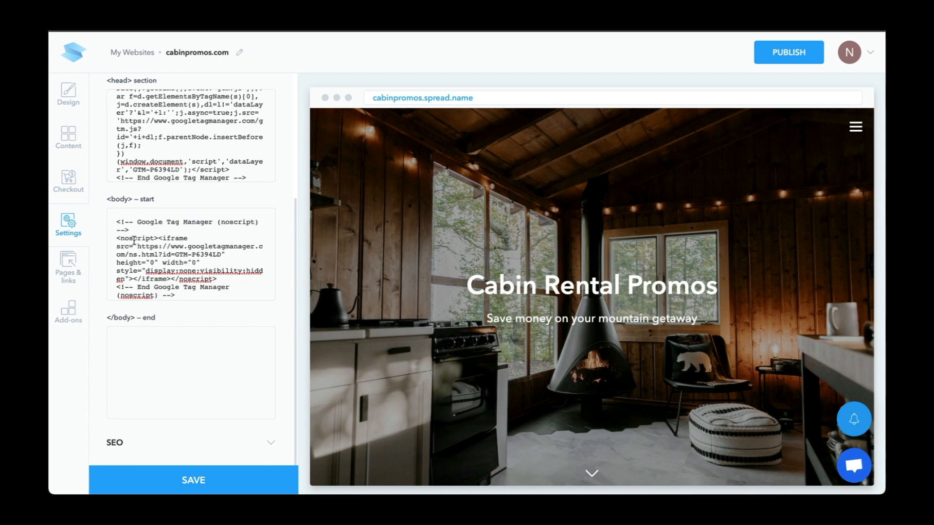
pyautogui.click(167, 480)
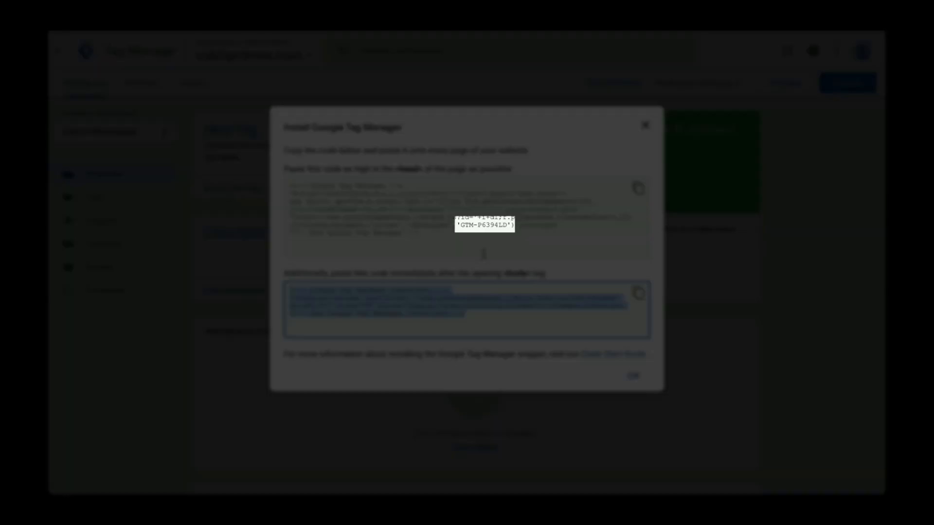
# Step: Copy the container ID from the Tag Manager head snippet, and enable the Google Tag Manager add-on in the website builder
pyautogui.click(477, 238)
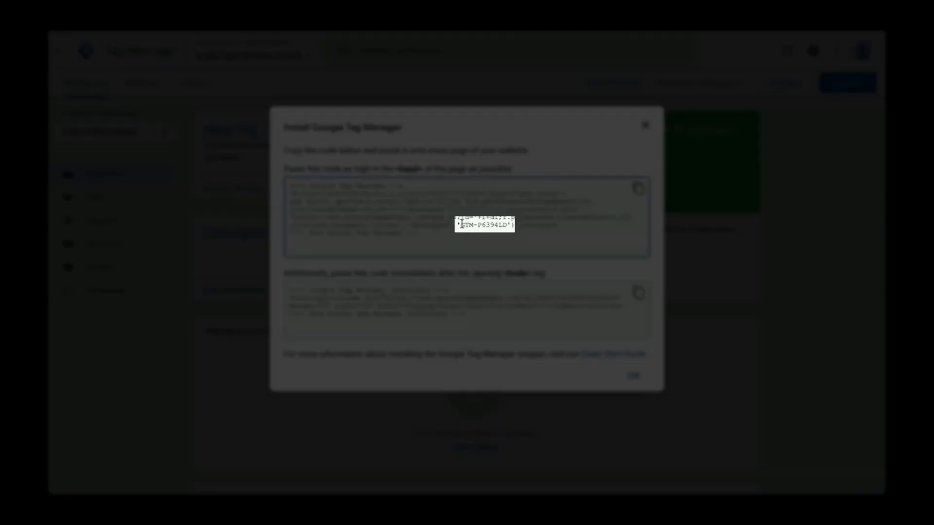
pyautogui.moveTo(461, 224); pyautogui.dragTo(505, 224)
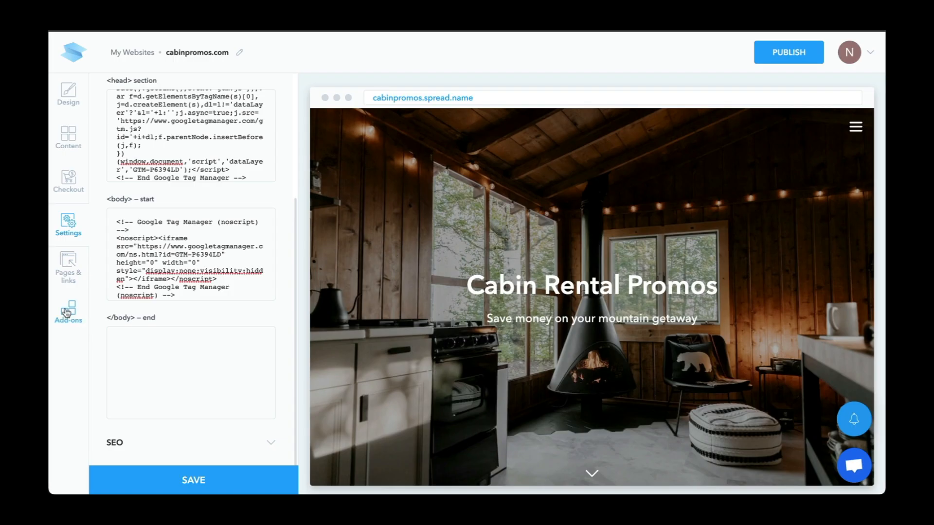
pyautogui.click(67, 313)
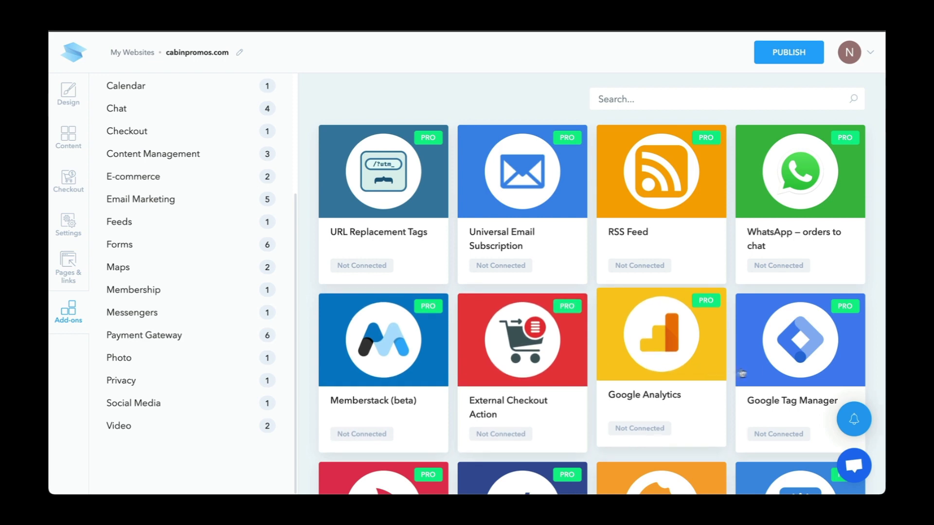
pyautogui.click(775, 366)
pyautogui.click(492, 402)
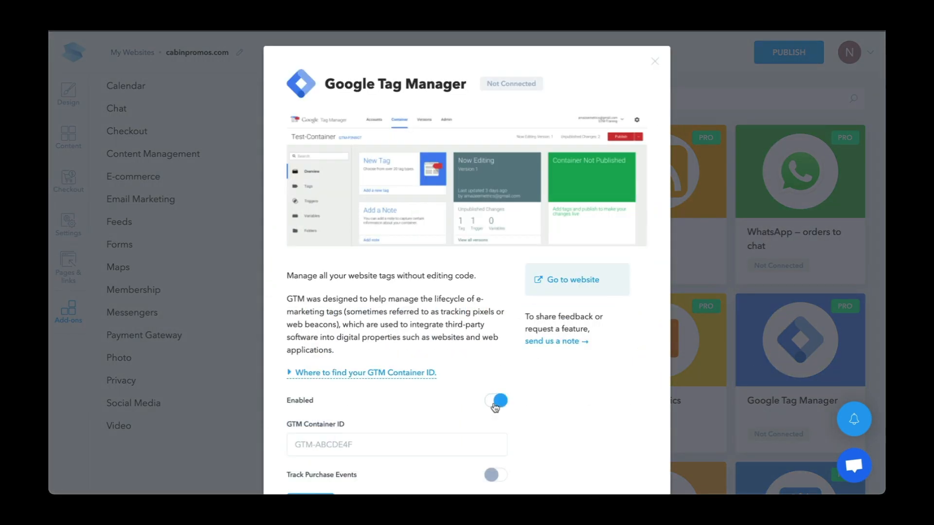
# Step: Set the add-on's GTM Container ID to GTM-P6394LD and save the add-on
pyautogui.scroll(-1, 461, 398)
pyautogui.click(366, 420)
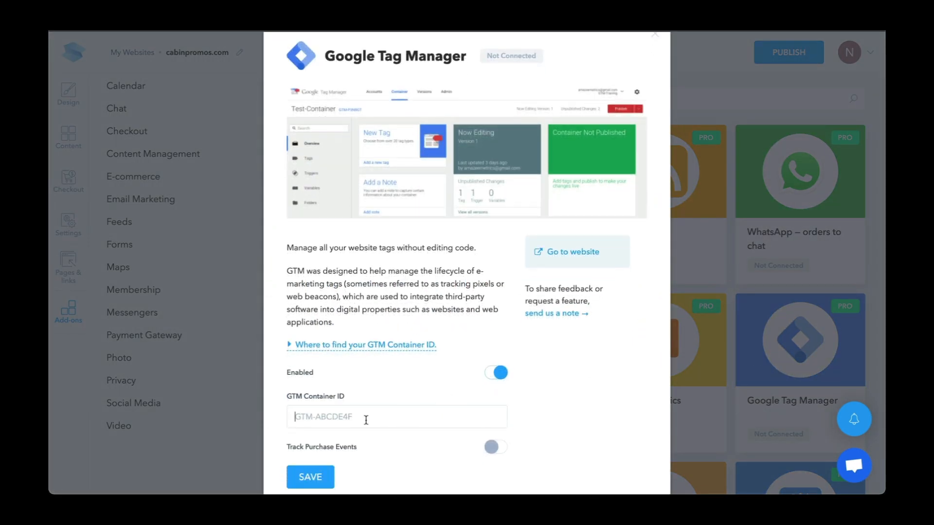
pyautogui.write('GTM-P6394LD')
pyautogui.click(327, 474)
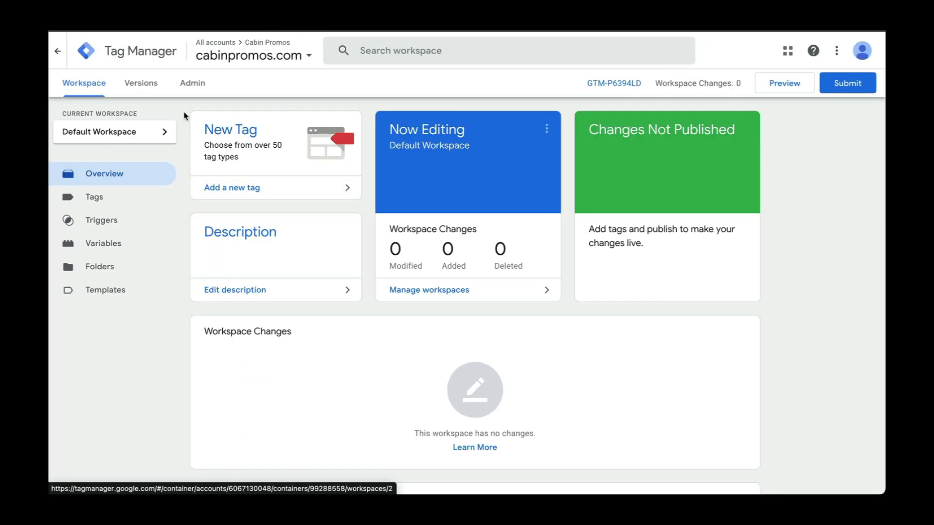
# Step: In Tag Manager, open a new user invitation for the Cabin Promos account and choose to set permissions for all containers
pyautogui.click(192, 83)
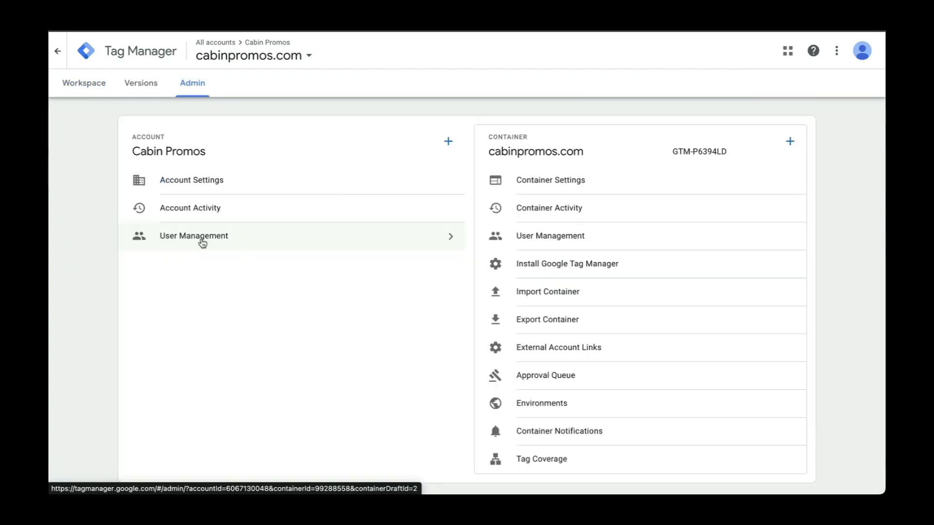
pyautogui.click(241, 238)
pyautogui.click(841, 51)
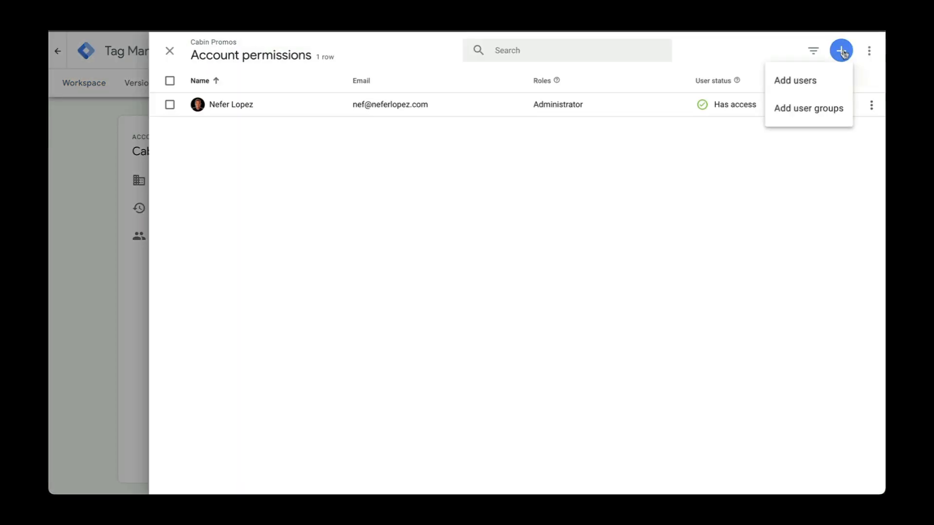
pyautogui.click(809, 82)
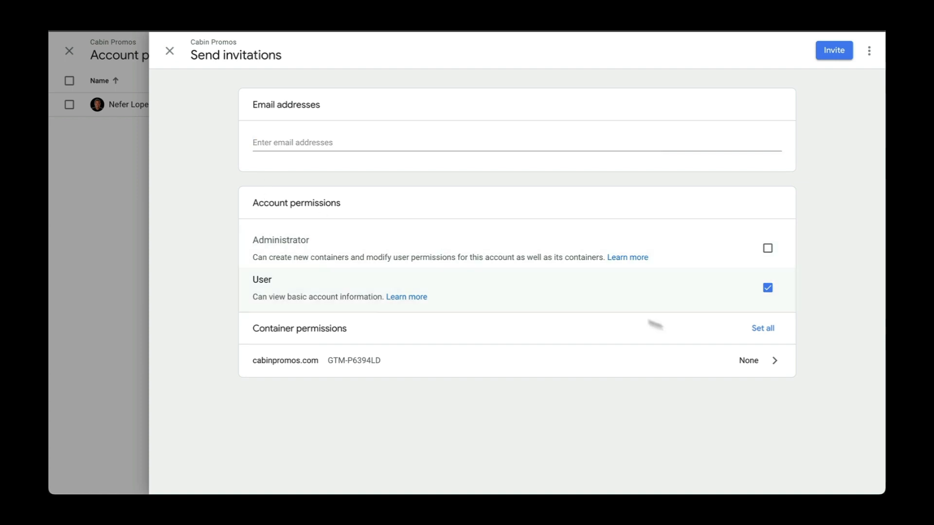
pyautogui.click(763, 329)
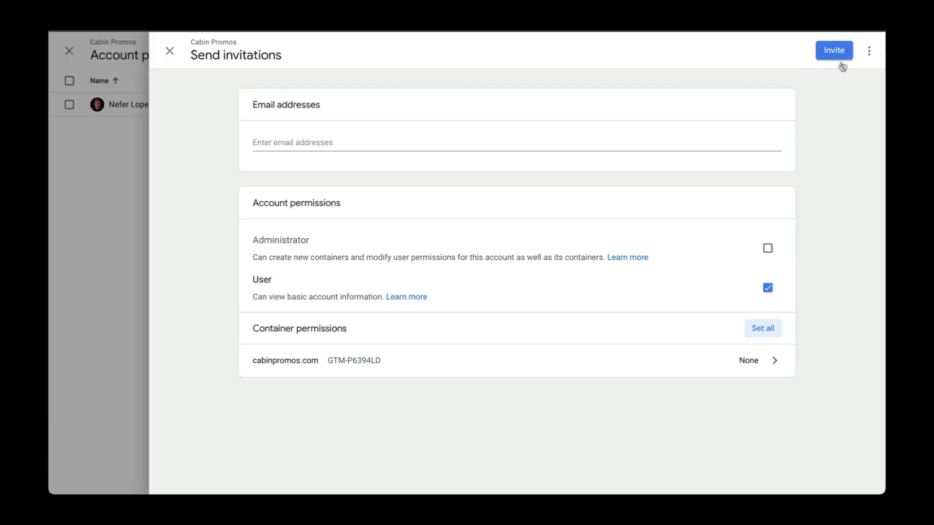